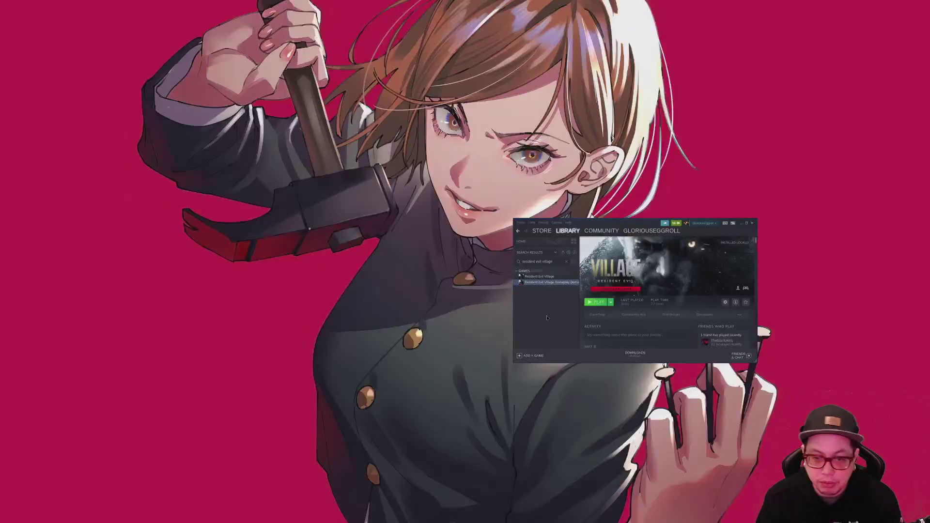
Browse the local files of Resident Evil Village Gameplay Demo and go from there to the steamapps/compatdata folder
{"action": "right_click", "coordinate": [531, 283]}
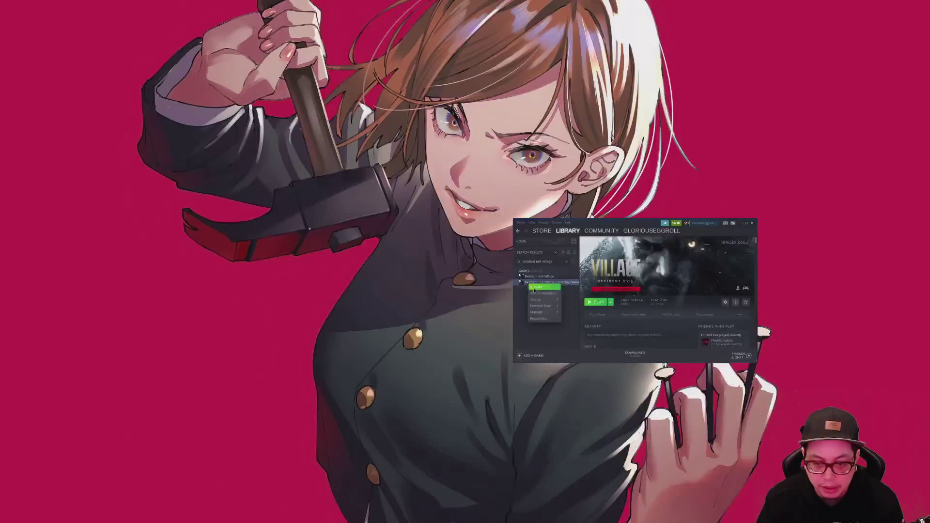
{"action": "left_click", "coordinate": [539, 318]}
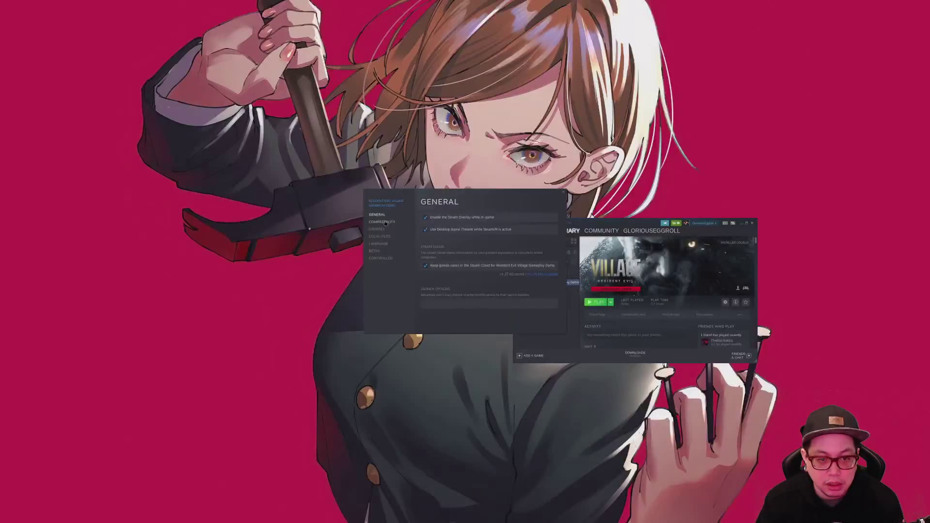
{"action": "left_click", "coordinate": [393, 237]}
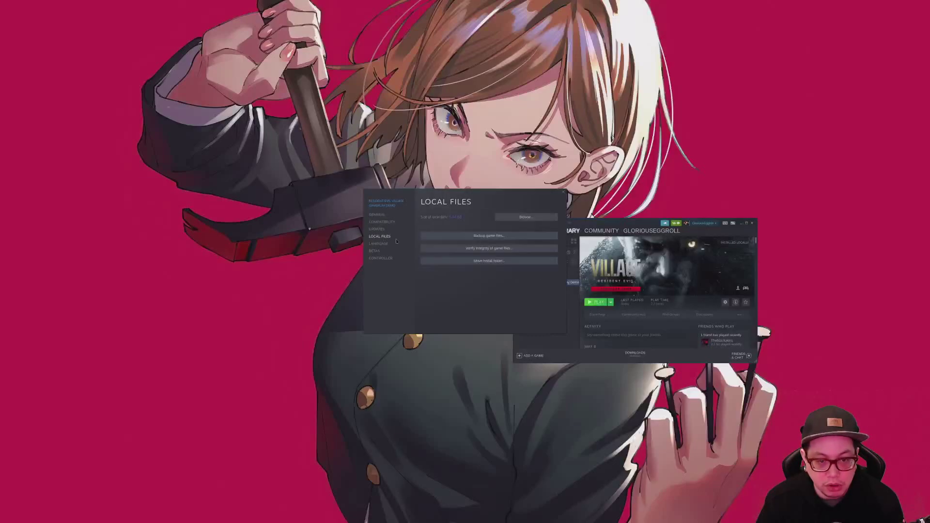
{"action": "left_click", "coordinate": [549, 221]}
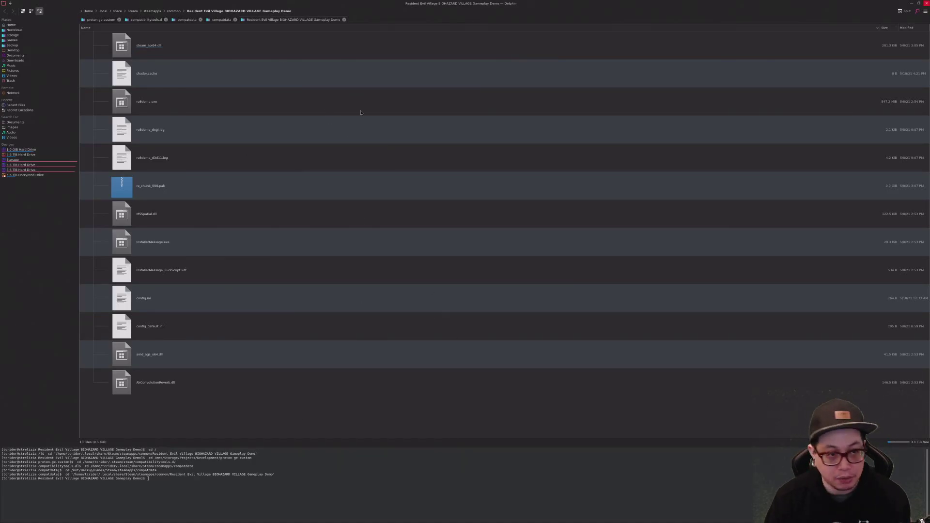
{"action": "left_click", "coordinate": [152, 11]}
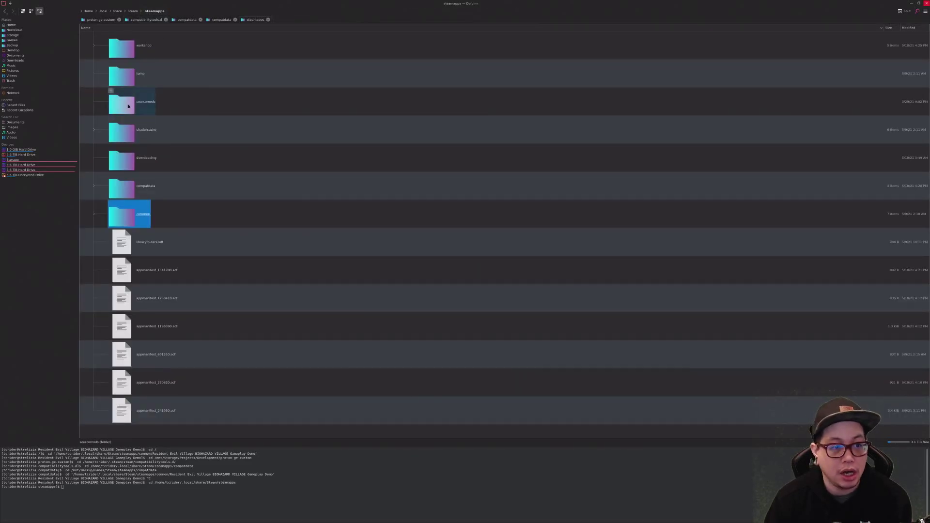
{"action": "double_click", "coordinate": [127, 195]}
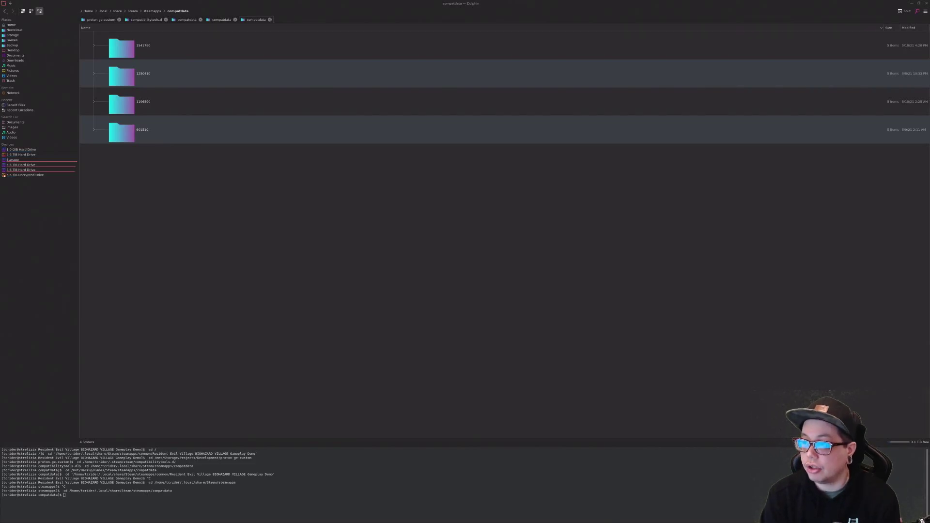
Look up the app ID in the Resident Evil Village Gameplay Demo's Steam store page address, and close the browser
{"action": "key", "text": "alt+Tab"}
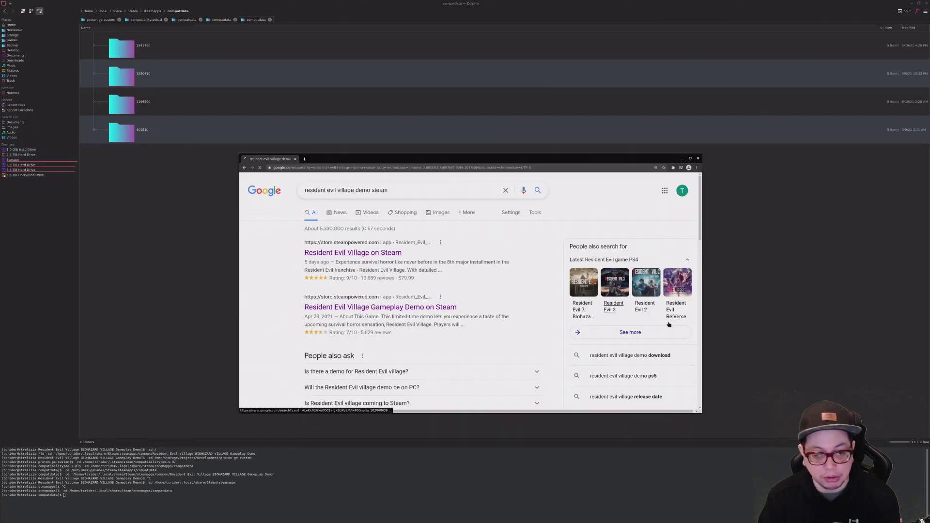
{"action": "left_click", "coordinate": [370, 307]}
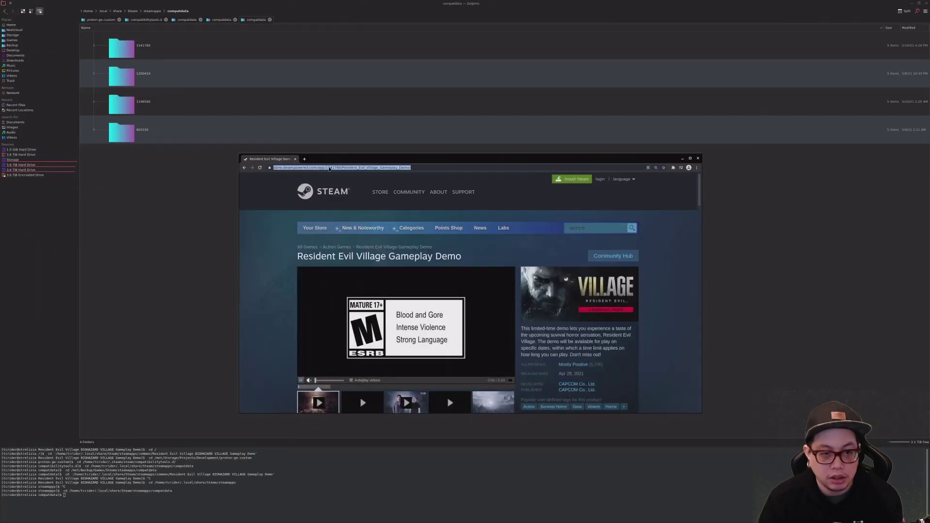
{"action": "double_click", "coordinate": [345, 167]}
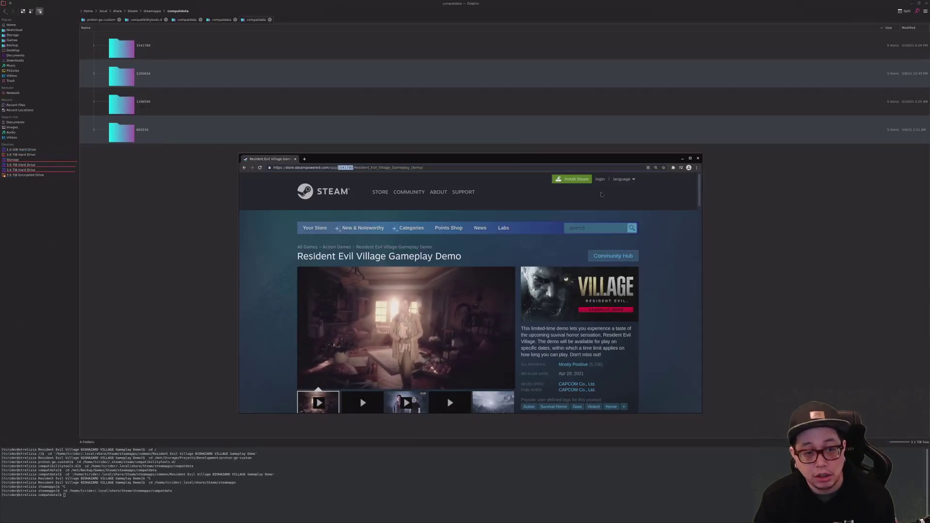
{"action": "left_click", "coordinate": [699, 158]}
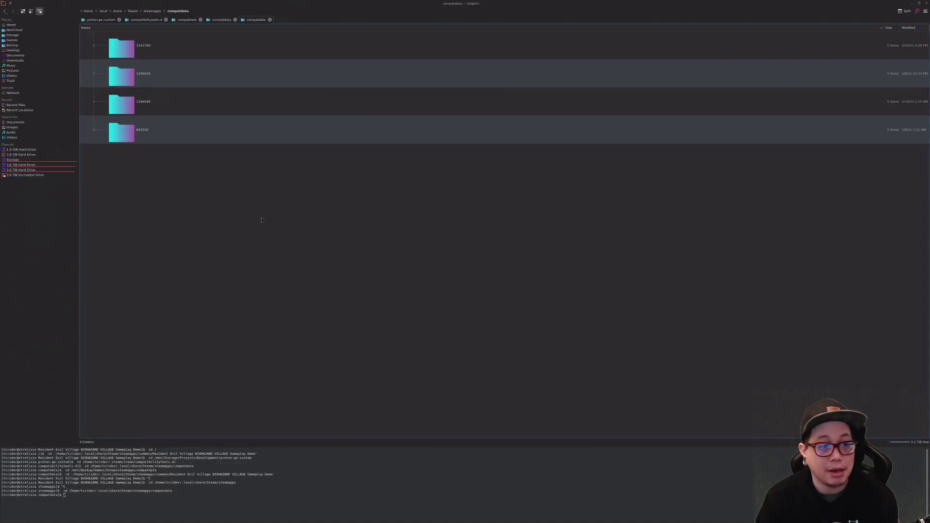
Open the demo's 1541780 folder and its pfx subfolder to view the prefix contents
{"action": "left_click", "coordinate": [143, 46]}
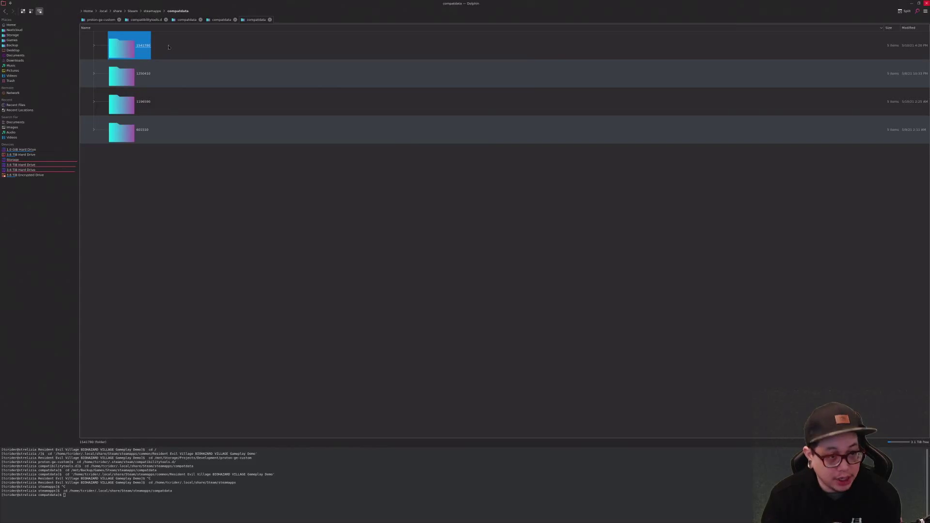
{"action": "double_click", "coordinate": [132, 50]}
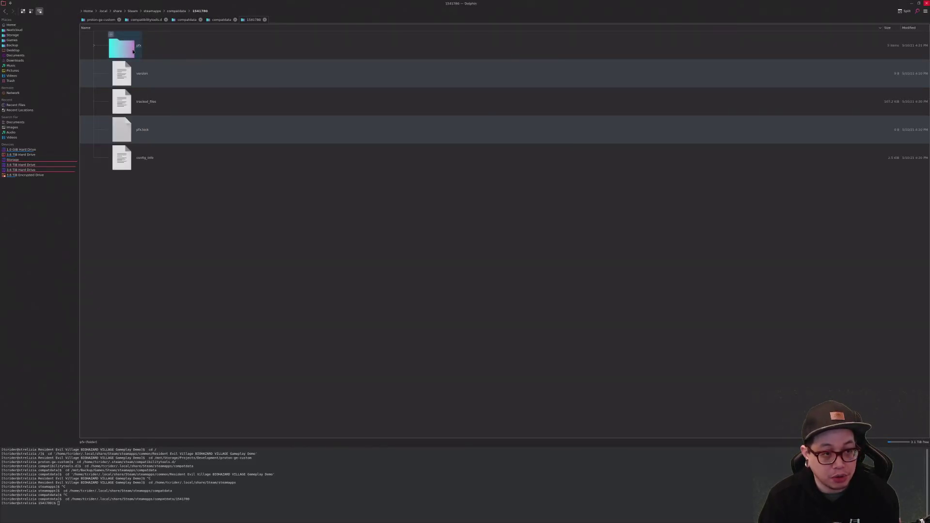
{"action": "double_click", "coordinate": [133, 51]}
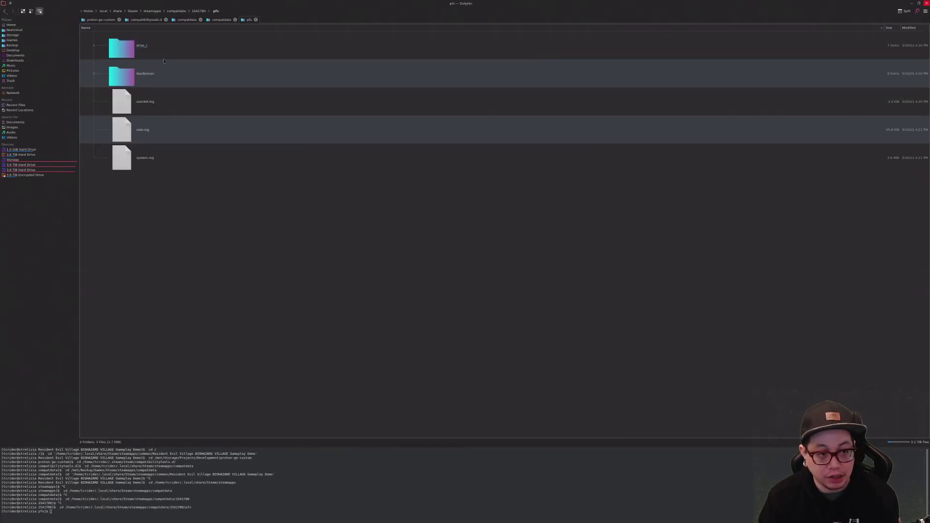
Return to the compatdata folder and delete the demo's 1541780 prefix folder
{"action": "left_click", "coordinate": [175, 12]}
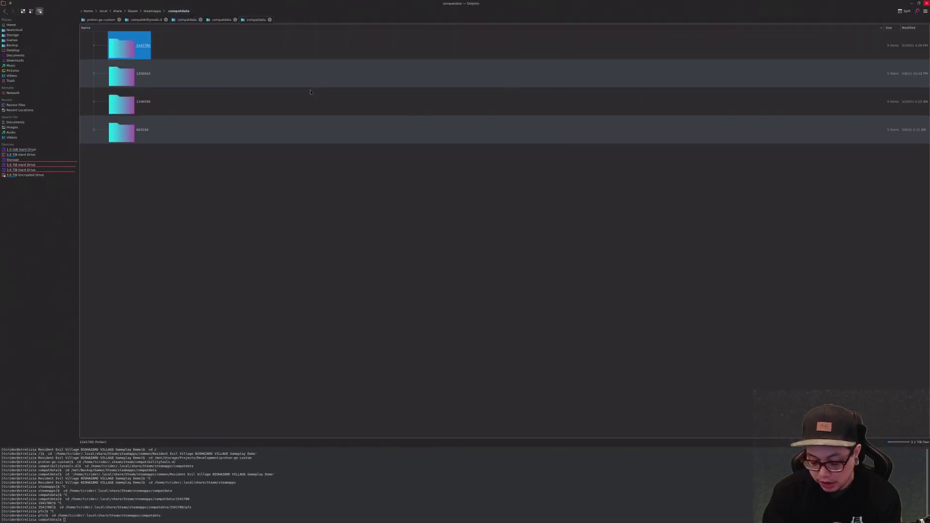
{"action": "key", "text": "Delete"}
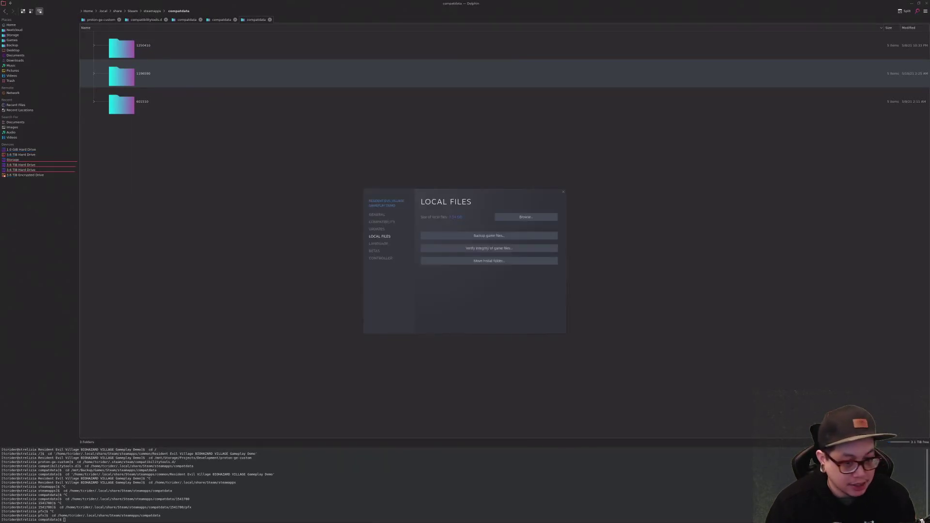
Close the demo's properties, launch the demo so its 1541780 prefix folder is recreated, and quit the game
{"action": "left_click", "coordinate": [563, 193]}
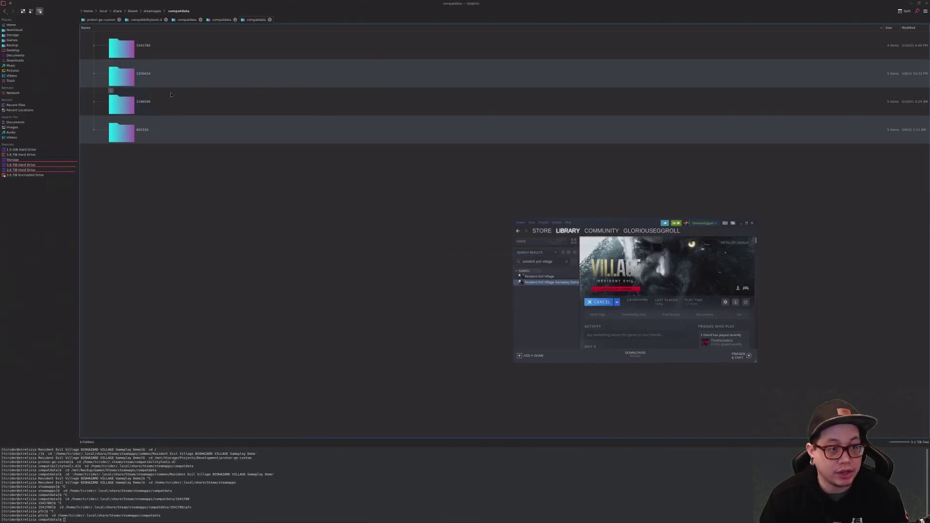
{"action": "left_click", "coordinate": [215, 55]}
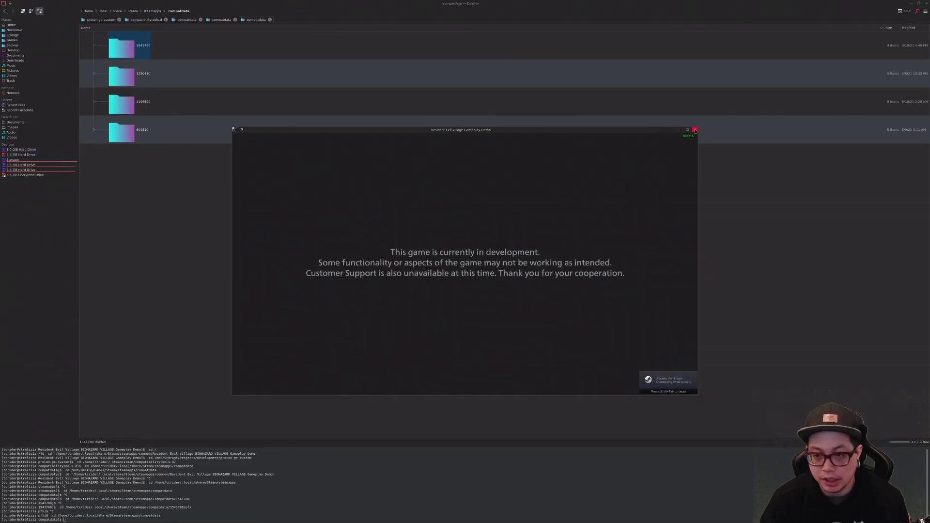
{"action": "left_click", "coordinate": [695, 130]}
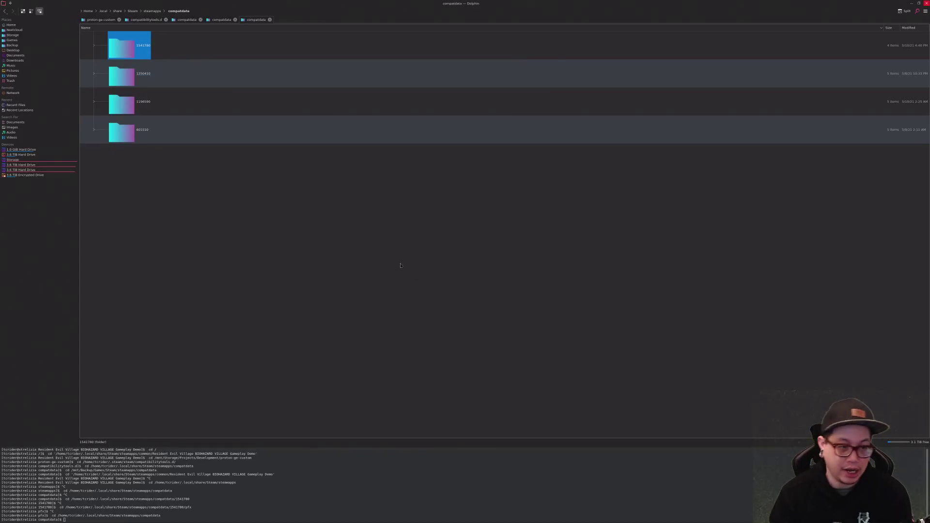
{"action": "left_click", "coordinate": [175, 54]}
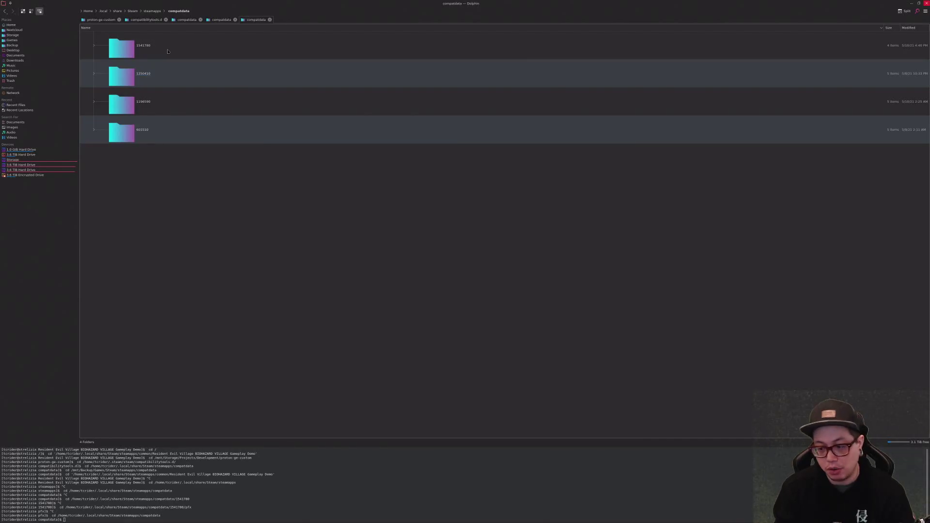
Open the steamuser folder at pfx/drive_c/users inside the 1541780 prefix folder
{"action": "left_click", "coordinate": [125, 47]}
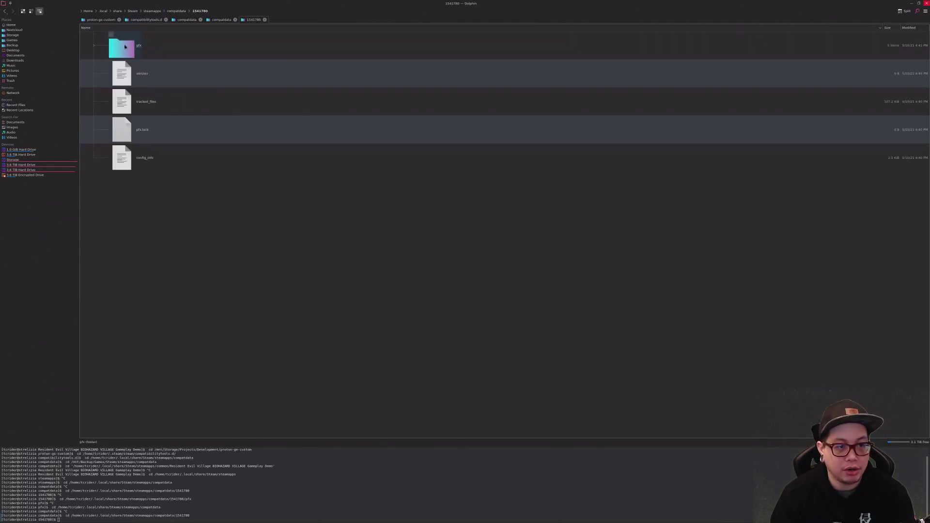
{"action": "left_click", "coordinate": [124, 47]}
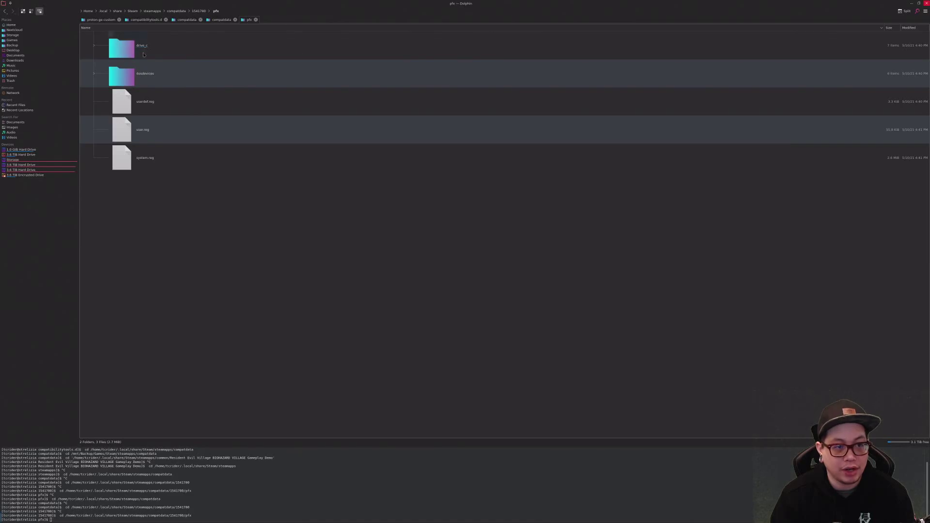
{"action": "left_click", "coordinate": [124, 48]}
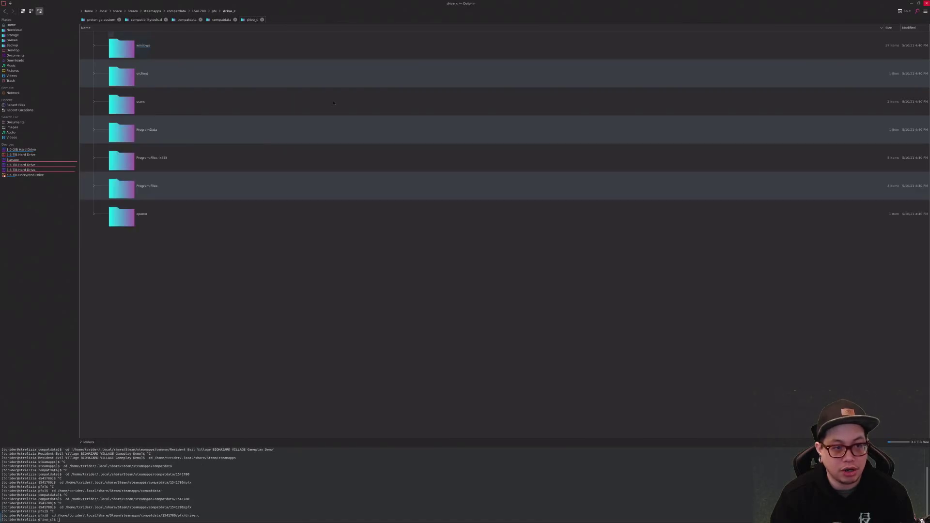
{"action": "left_click", "coordinate": [130, 111]}
{"action": "left_click", "coordinate": [127, 53]}
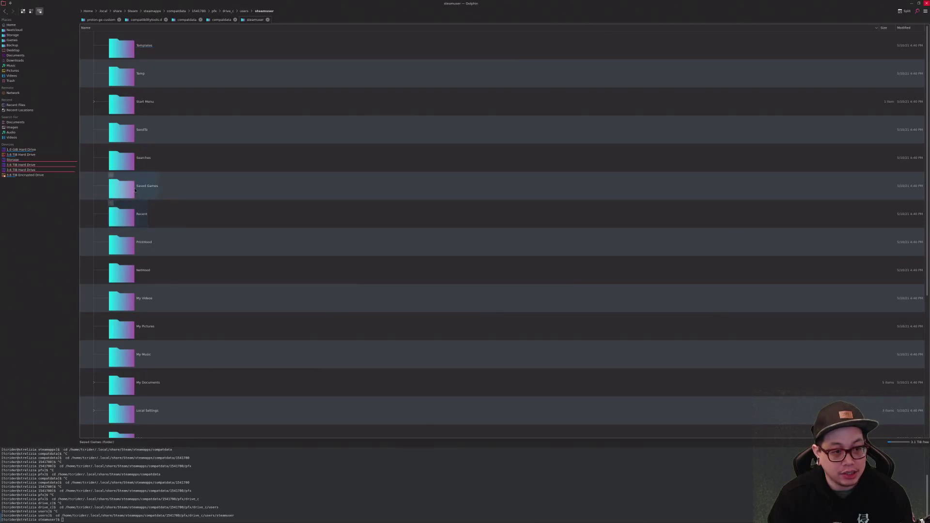
Sort the steamuser folders by name in ascending order and inspect the contents of Local Settings and My Documents
{"action": "left_click", "coordinate": [204, 28]}
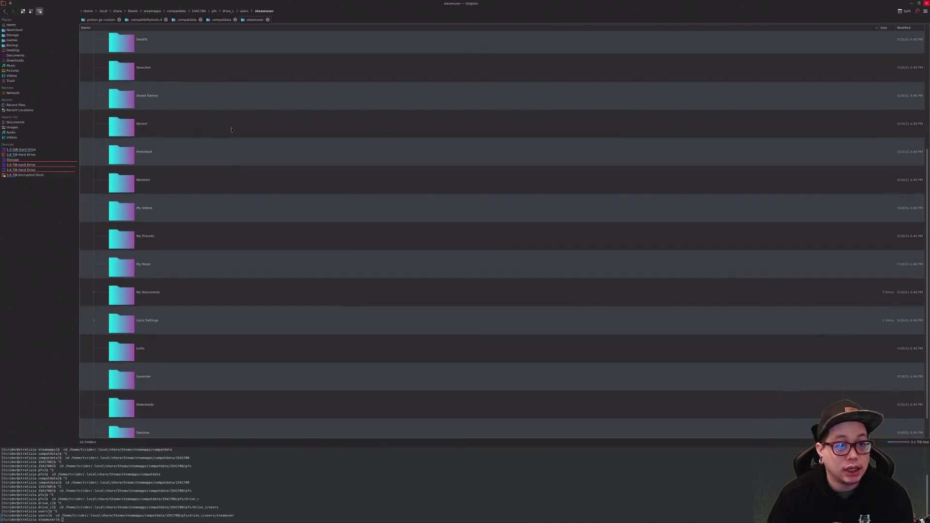
{"action": "scroll", "coordinate": [231, 137], "scroll_direction": "up", "scroll_amount": 3}
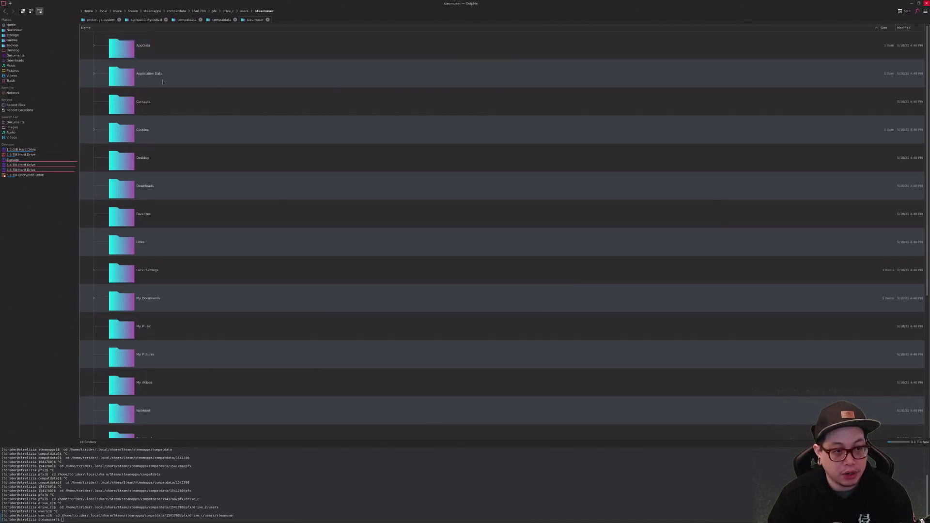
{"action": "left_click", "coordinate": [145, 260]}
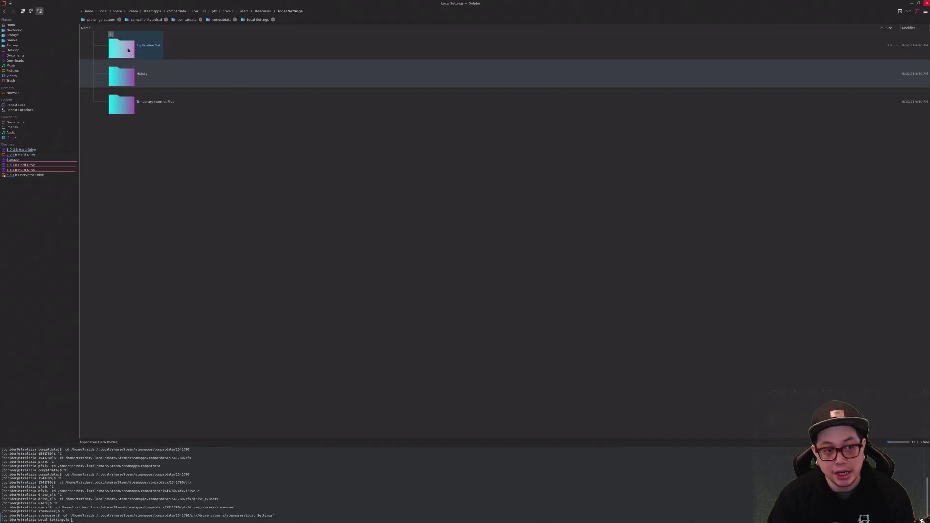
{"action": "key", "text": "alt+Left"}
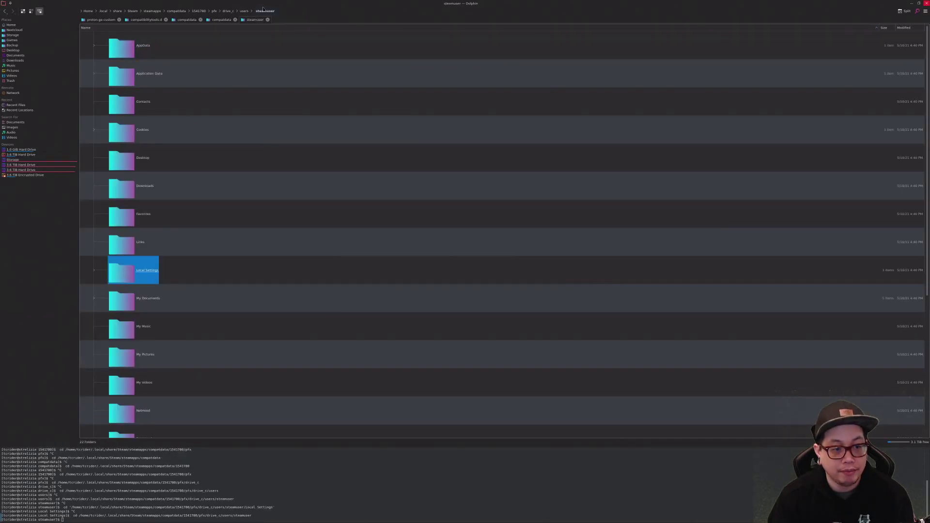
{"action": "left_click", "coordinate": [145, 309]}
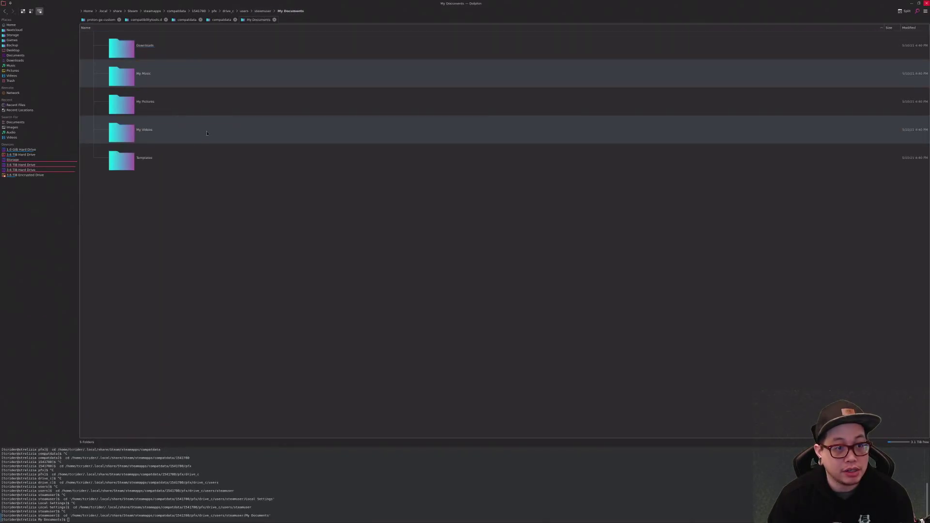
Go back up through drive_c and pfx to the compatdata folder and select the 1541780 folder
{"action": "left_click", "coordinate": [262, 11]}
{"action": "left_click", "coordinate": [228, 11]}
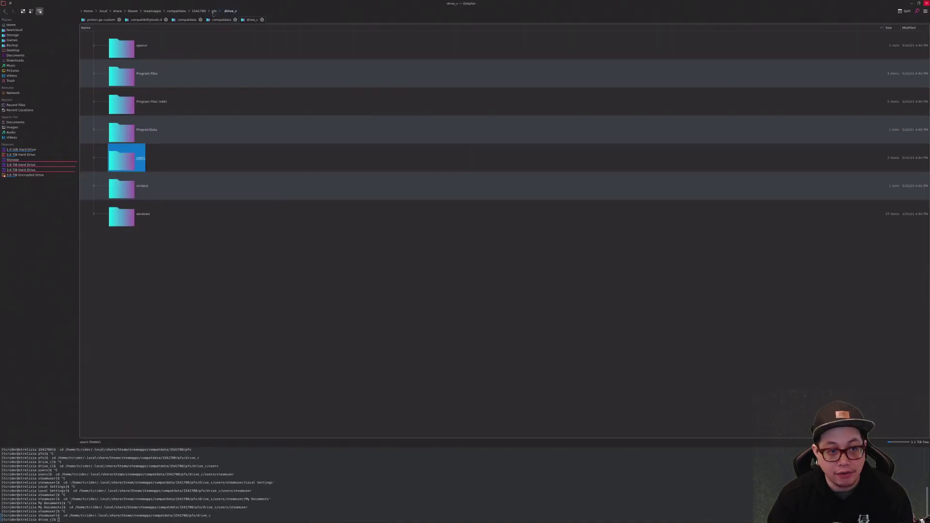
{"action": "left_click", "coordinate": [214, 11]}
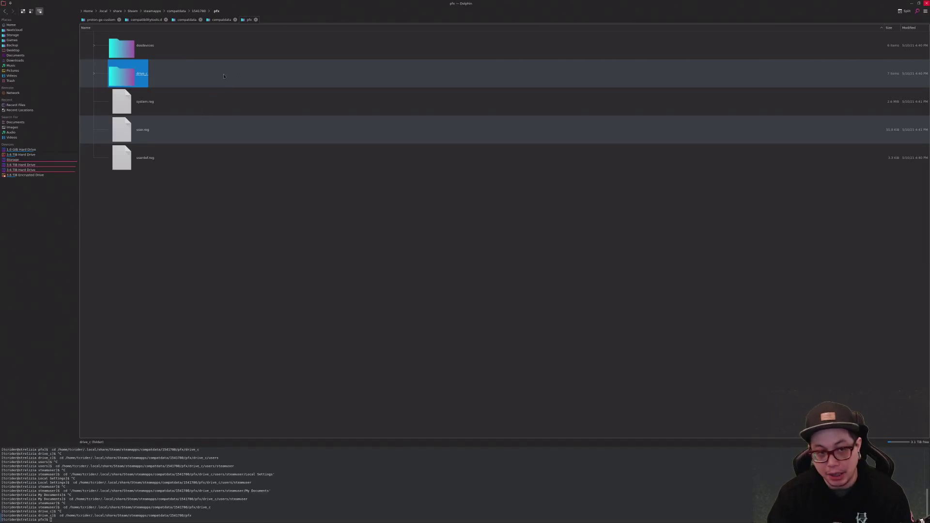
{"action": "left_click", "coordinate": [198, 11]}
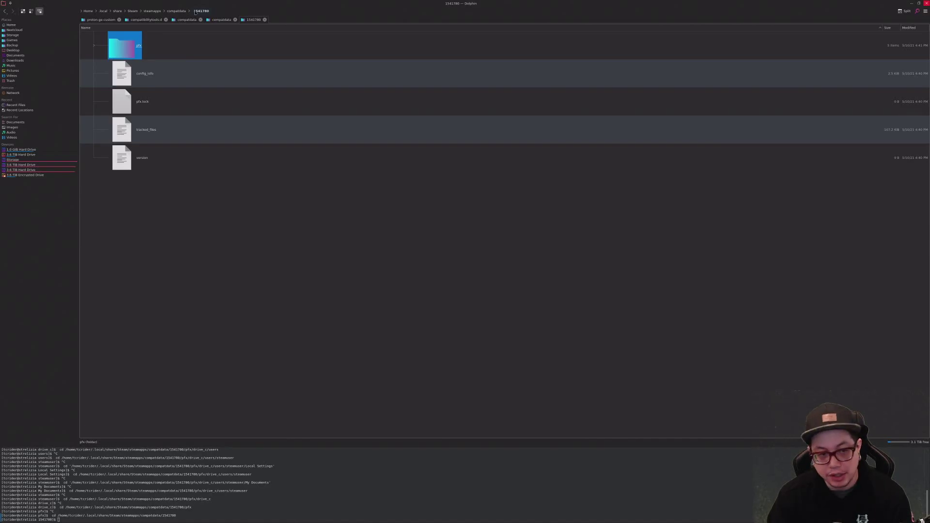
{"action": "left_click", "coordinate": [174, 11]}
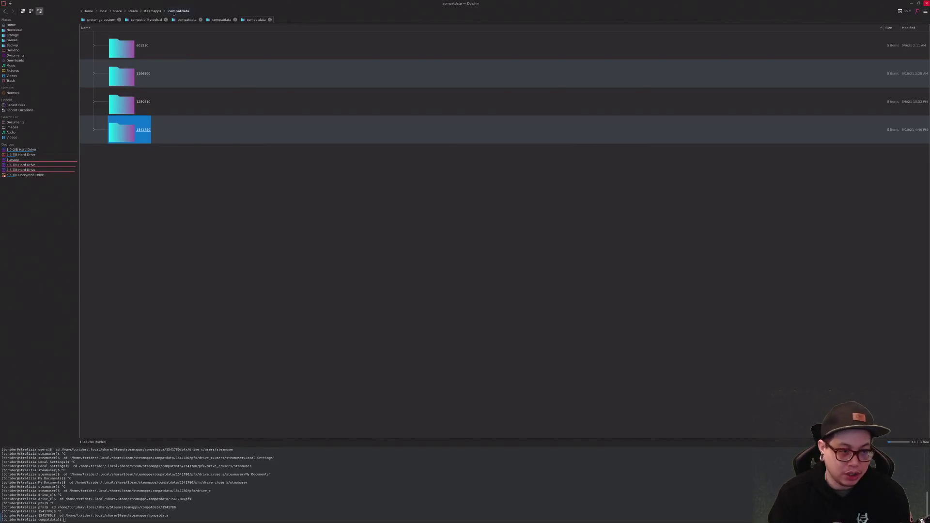
{"action": "left_click", "coordinate": [193, 211]}
{"action": "left_click", "coordinate": [159, 131]}
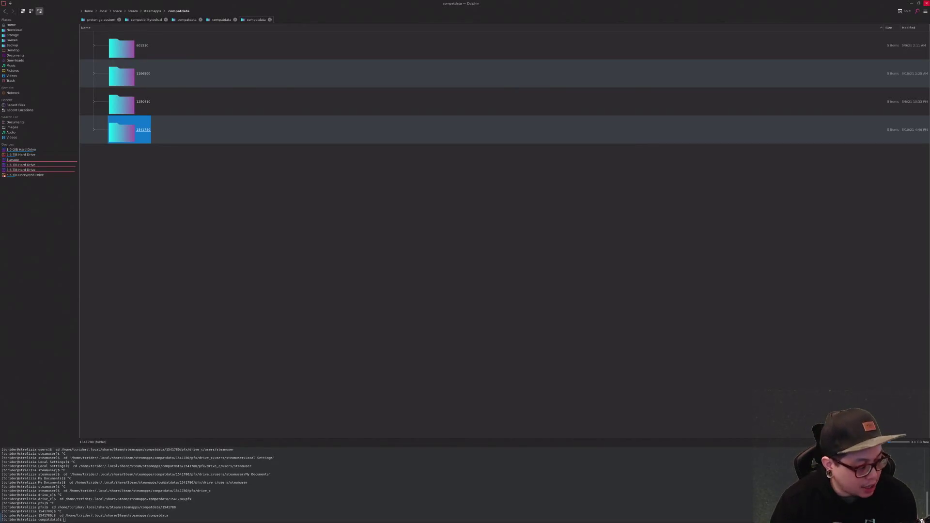
Switch to Steam and look over the client's main commands, such as Settings and Exit, without choosing any
{"action": "key", "text": "alt+Tab"}
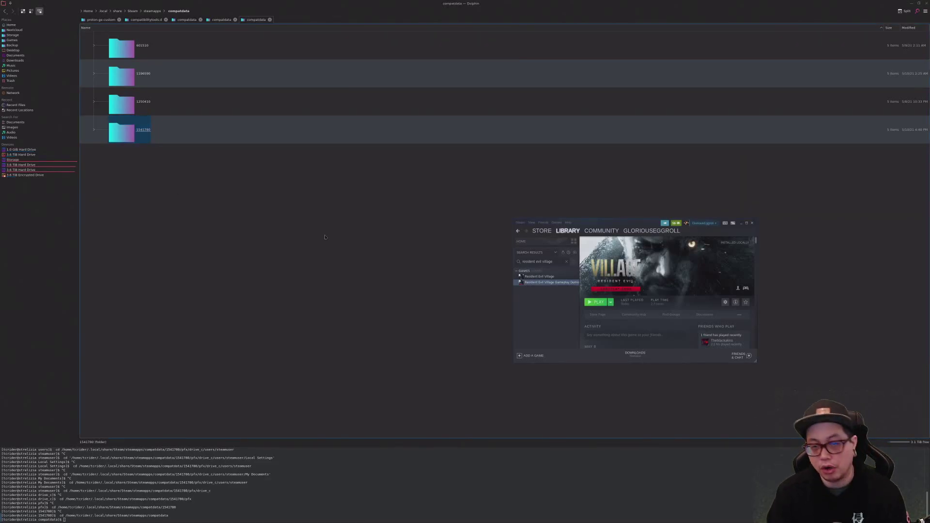
{"action": "left_click", "coordinate": [521, 223]}
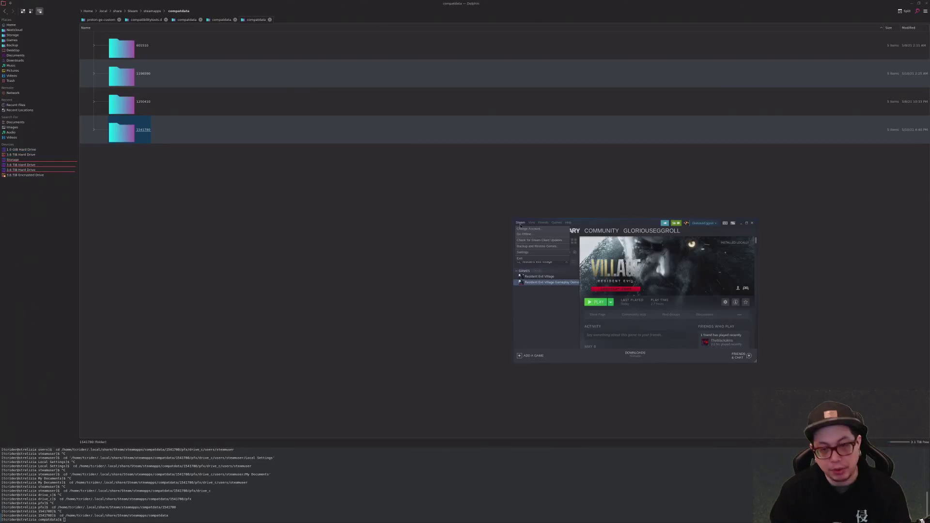
{"action": "mouse_move", "coordinate": [532, 222]}
{"action": "left_click", "coordinate": [614, 221]}
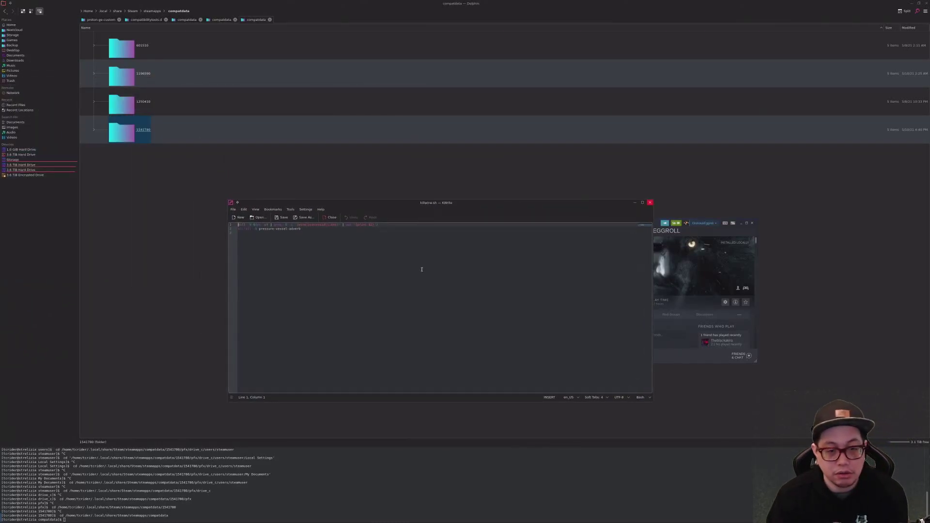
Enlarge the killwine.sh text for reading and highlight the terminal commands chmod +x killwine.sh and ./killwine.sh, then put the terminal away
{"action": "scroll", "coordinate": [422, 269], "scroll_direction": "up", "scroll_amount": 8}
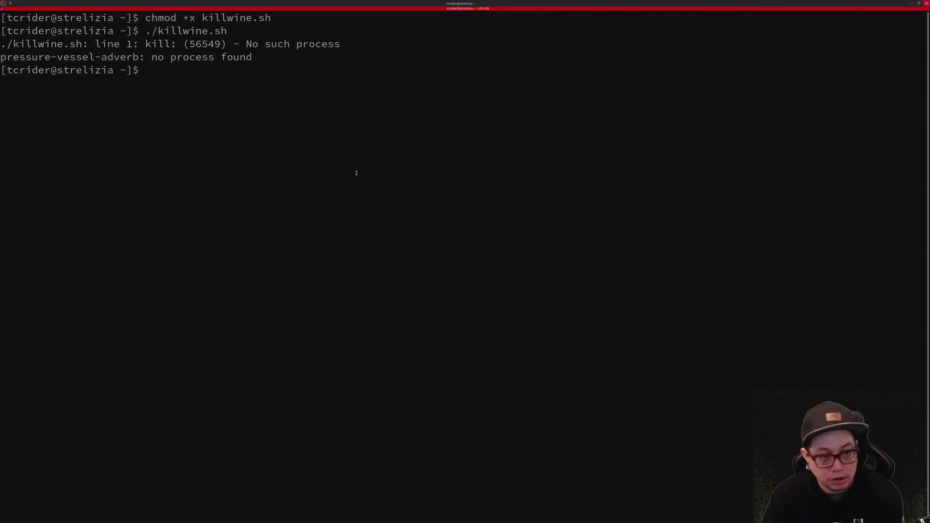
{"action": "left_click_drag", "start_coordinate": [277, 18], "coordinate": [145, 17]}
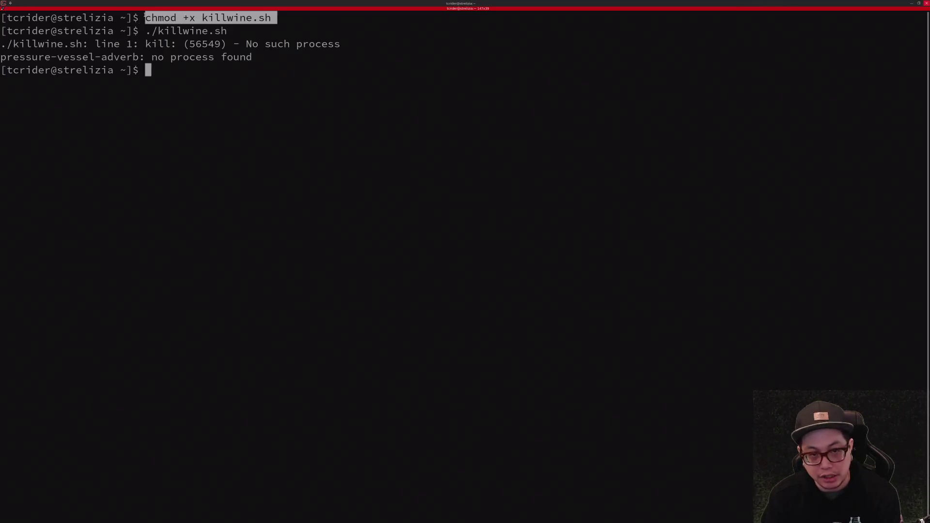
{"action": "left_click_drag", "start_coordinate": [233, 30], "coordinate": [145, 31]}
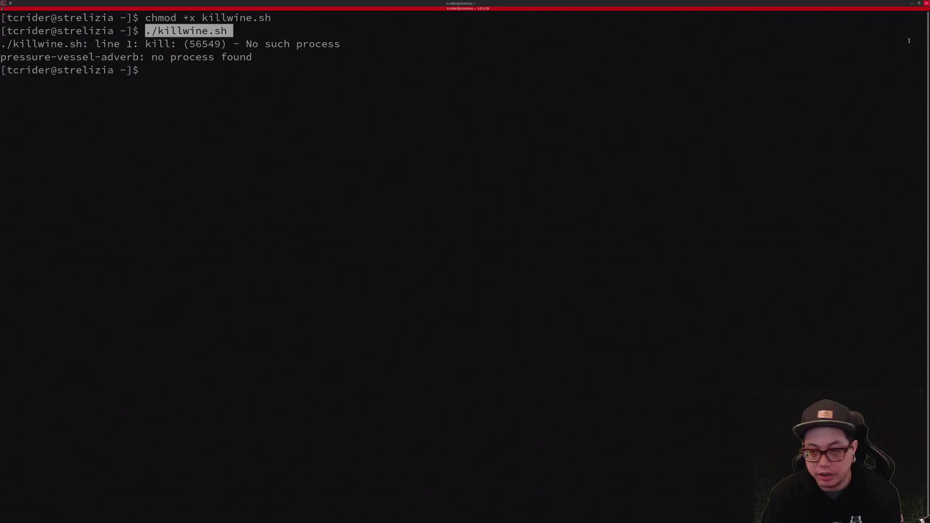
{"action": "left_click", "coordinate": [911, 4]}
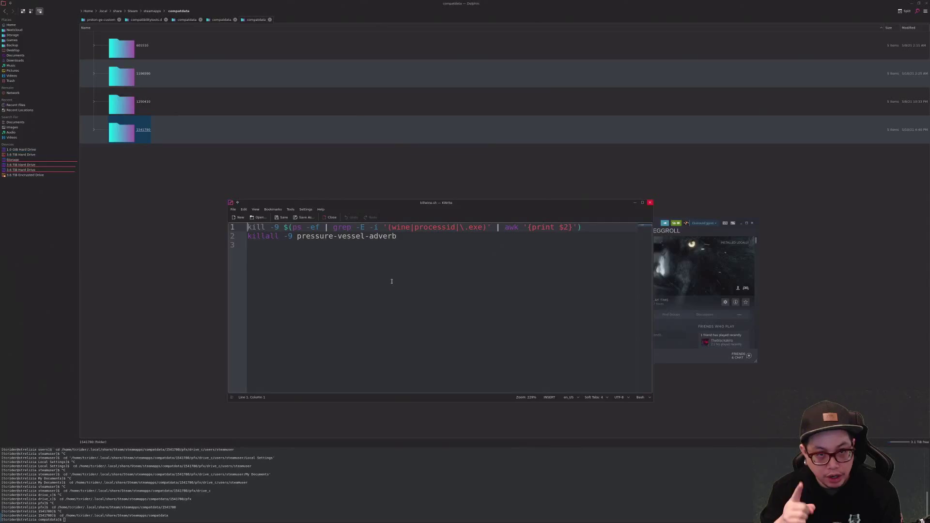
Switch to Steam and open its client settings to the Downloads page
{"action": "left_click", "coordinate": [698, 361]}
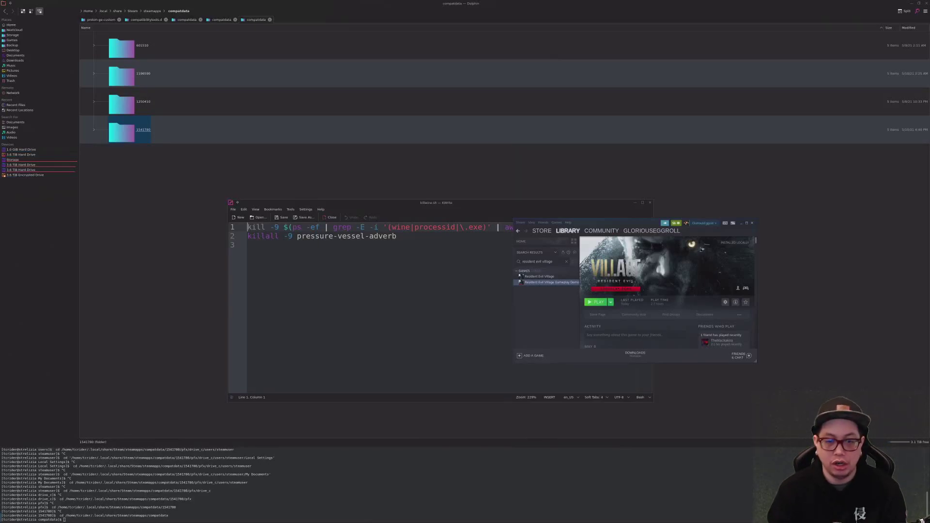
{"action": "left_click", "coordinate": [521, 224]}
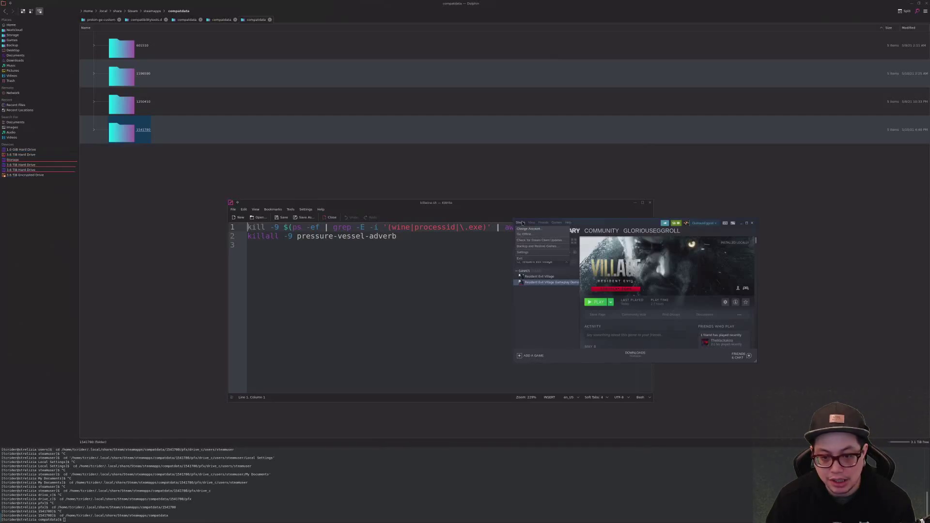
{"action": "left_click", "coordinate": [523, 252]}
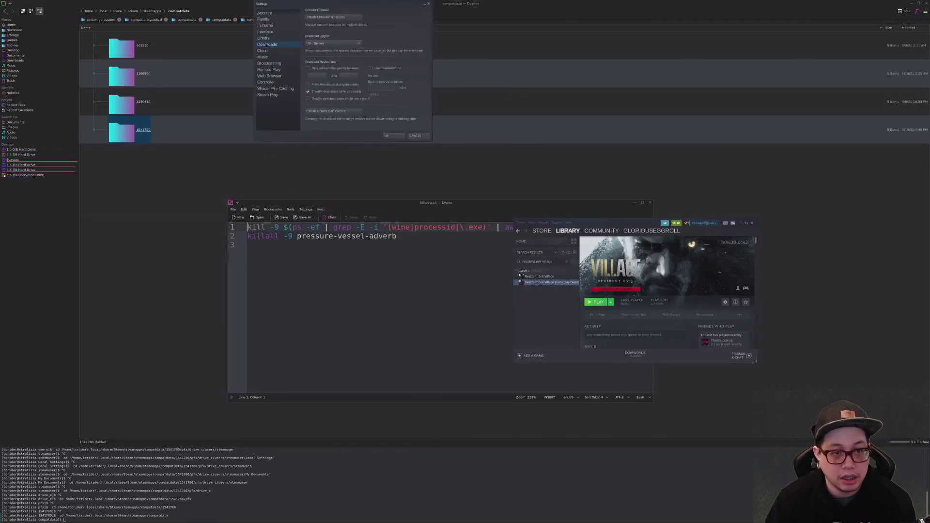